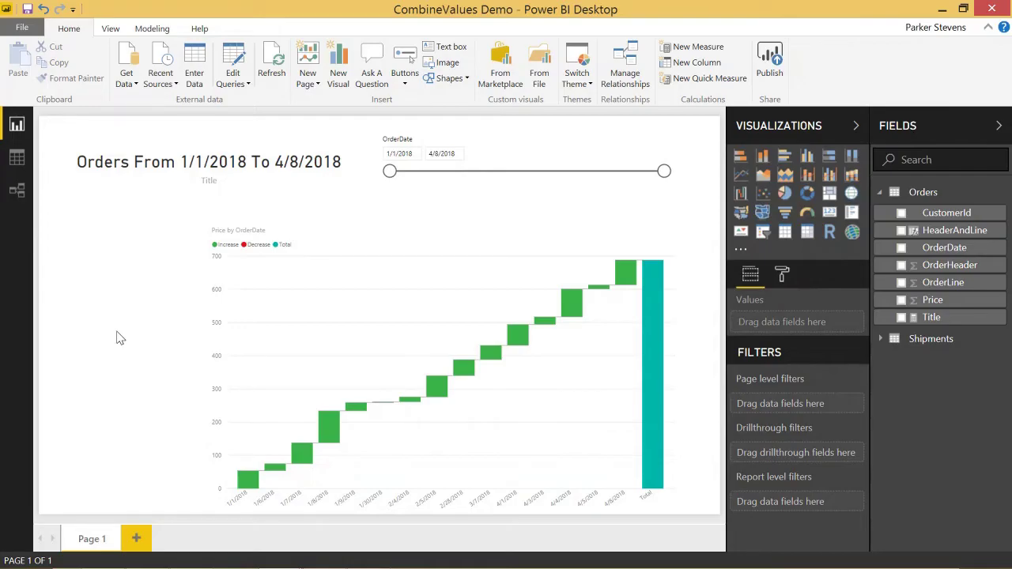
# Delete the old date slicer and add a new slicer holding the OrderDate field.
pyautogui.click(509, 186)
pyautogui.press('Delete')
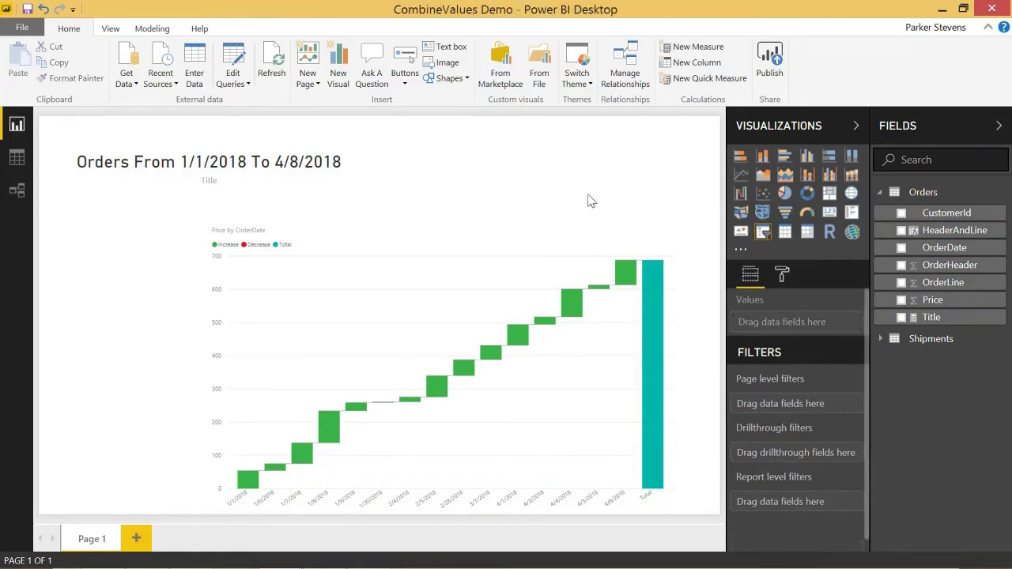
pyautogui.click(763, 230)
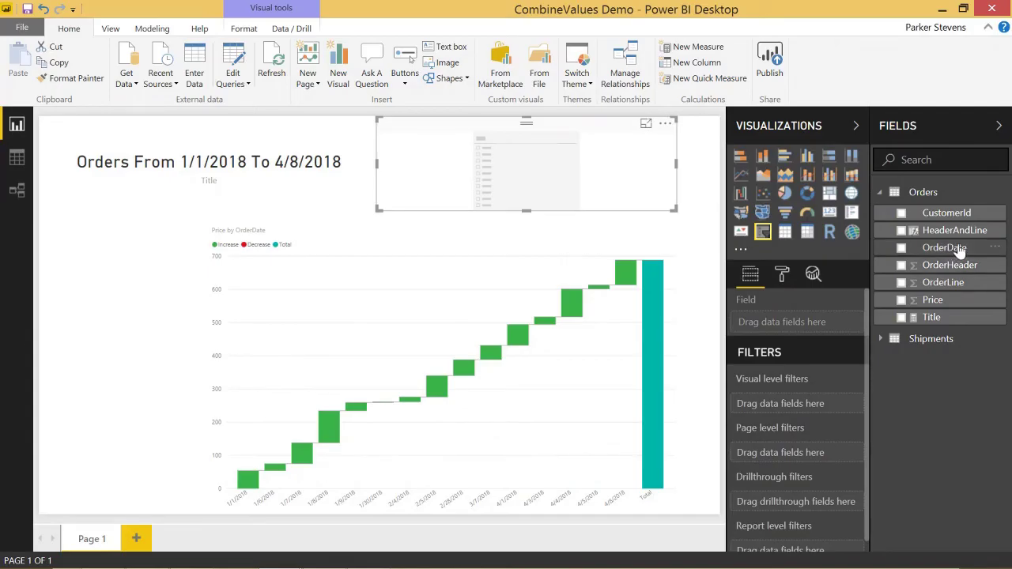
pyautogui.moveTo(959, 249); pyautogui.dragTo(556, 175)
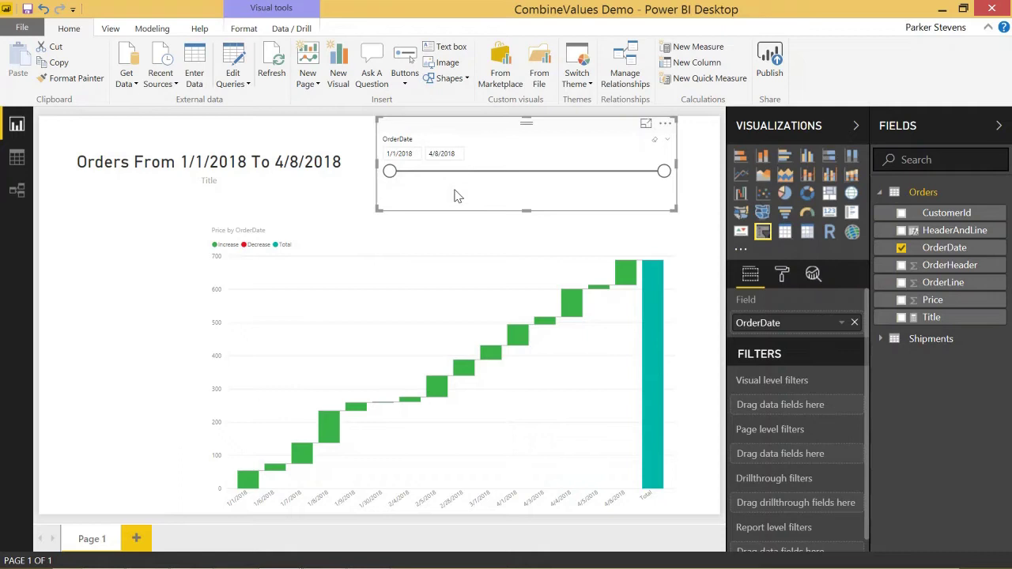
pyautogui.click(666, 140)
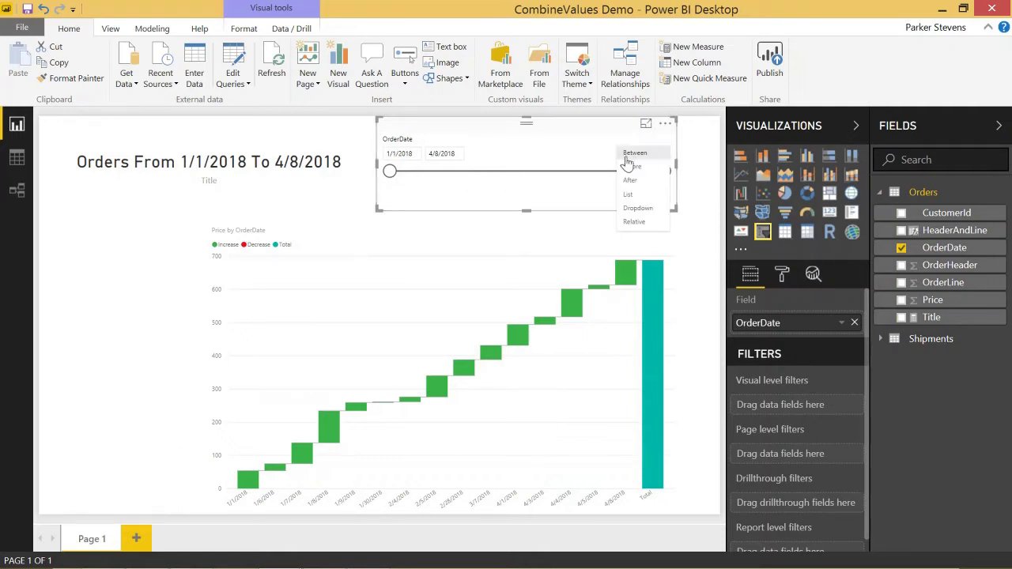
pyautogui.click(635, 152)
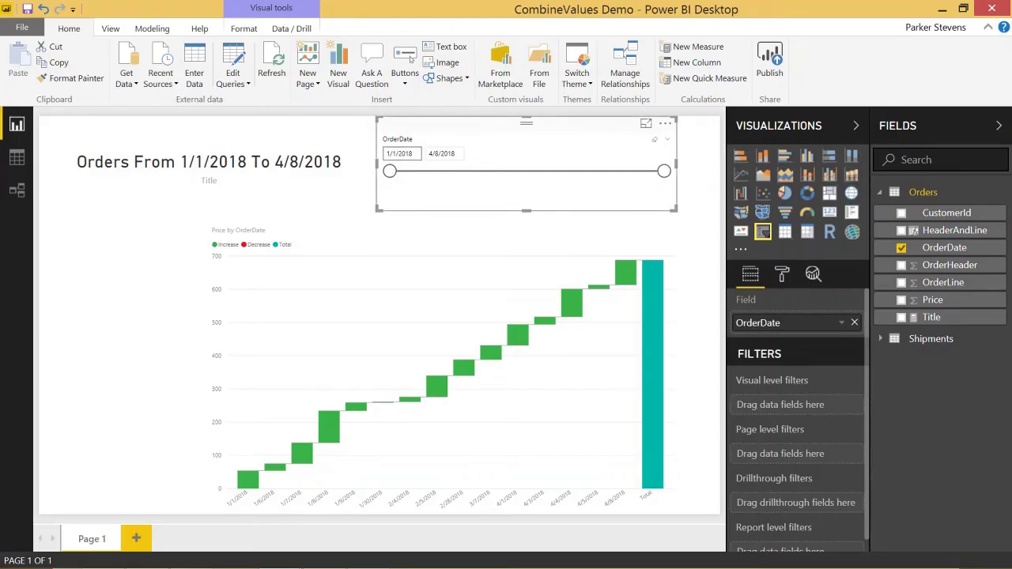
pyautogui.moveTo(390, 171); pyautogui.dragTo(406, 173)
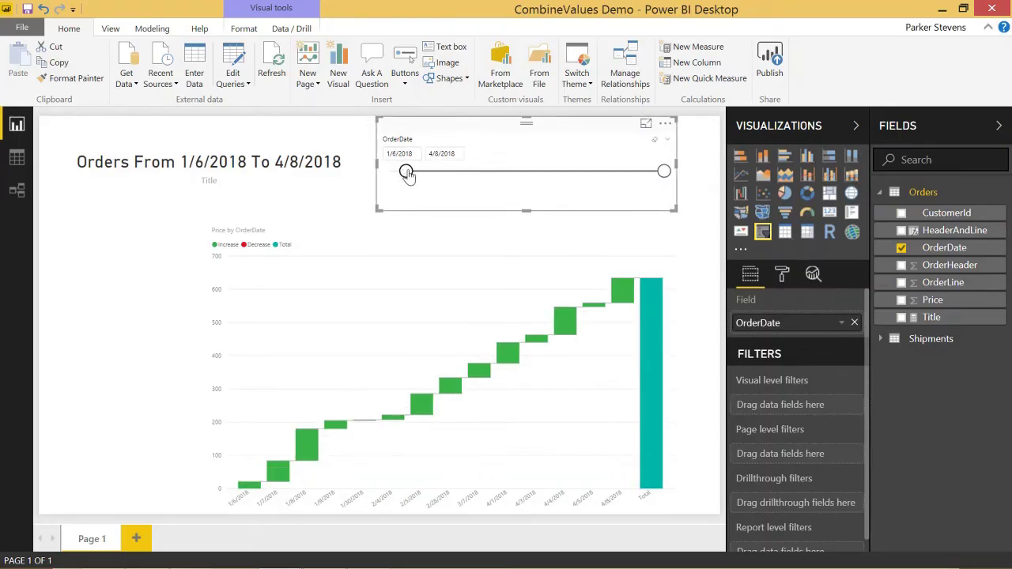
pyautogui.moveTo(664, 171); pyautogui.dragTo(604, 172)
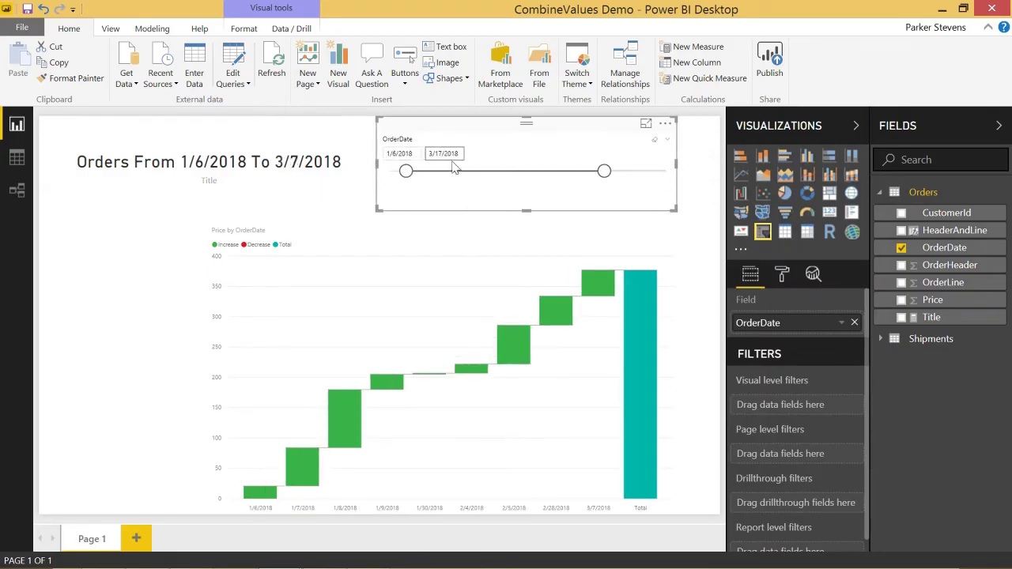
pyautogui.moveTo(407, 173); pyautogui.dragTo(425, 173)
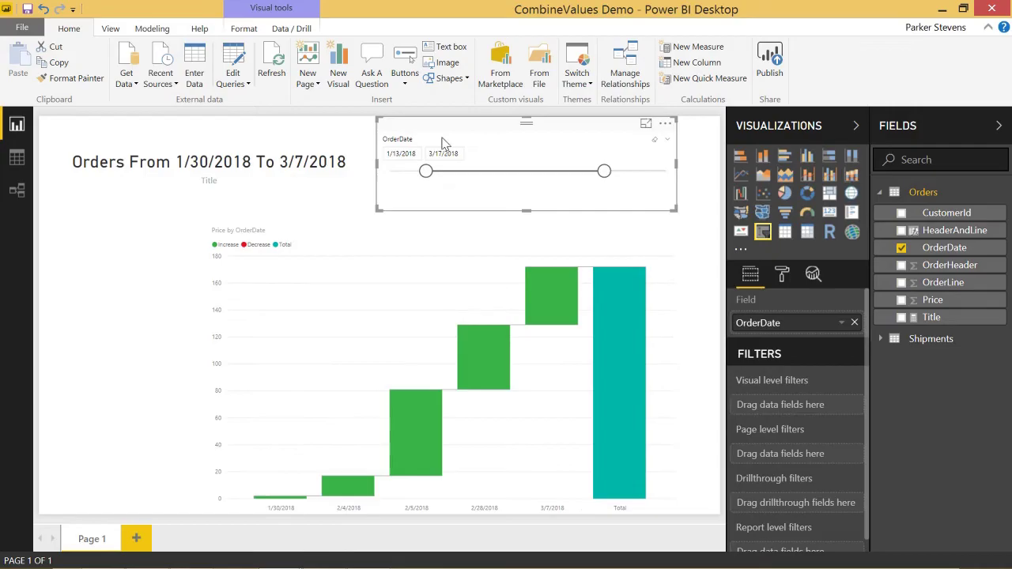
pyautogui.click(401, 153)
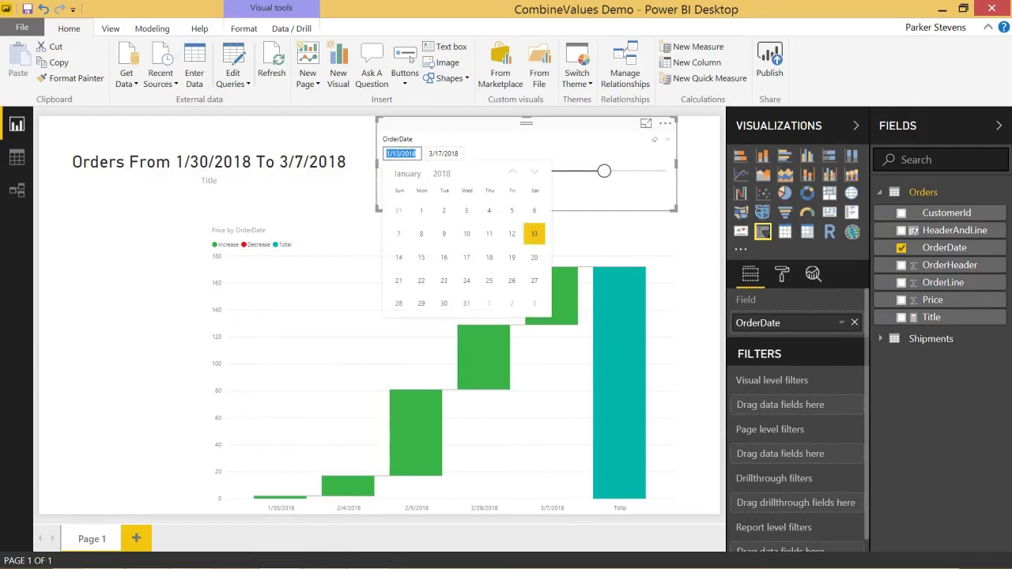
pyautogui.click(466, 233)
pyautogui.moveTo(419, 172); pyautogui.dragTo(390, 173)
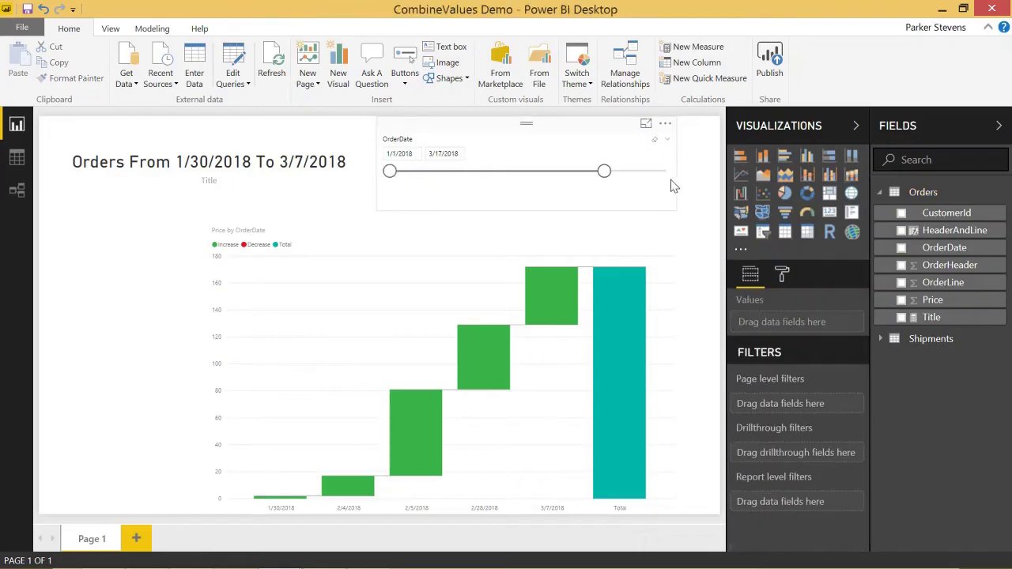
pyautogui.moveTo(604, 172); pyautogui.dragTo(664, 172)
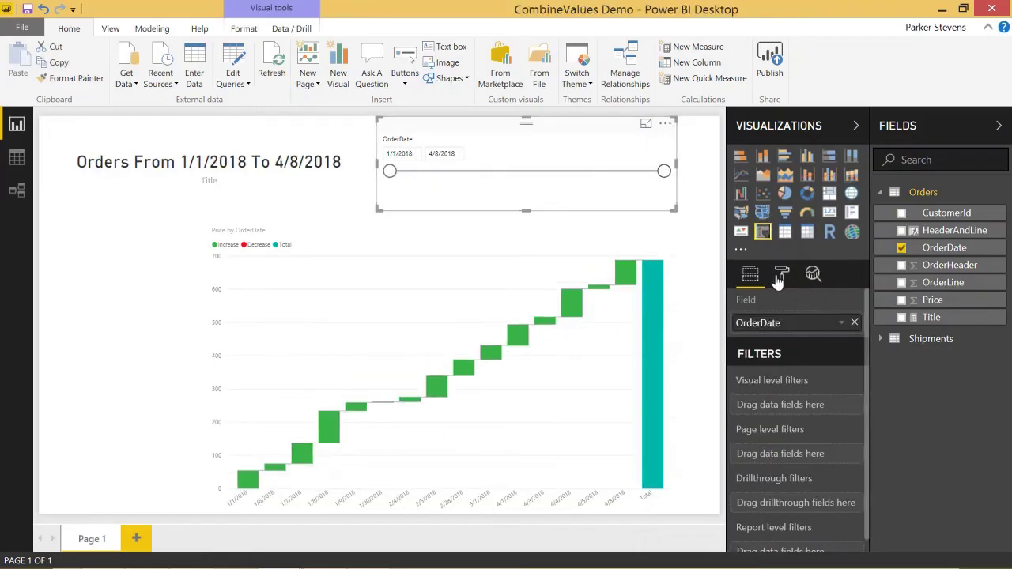
# Show the OrderDate slicer's Format options and toggle its Slider off and back on.
pyautogui.click(781, 273)
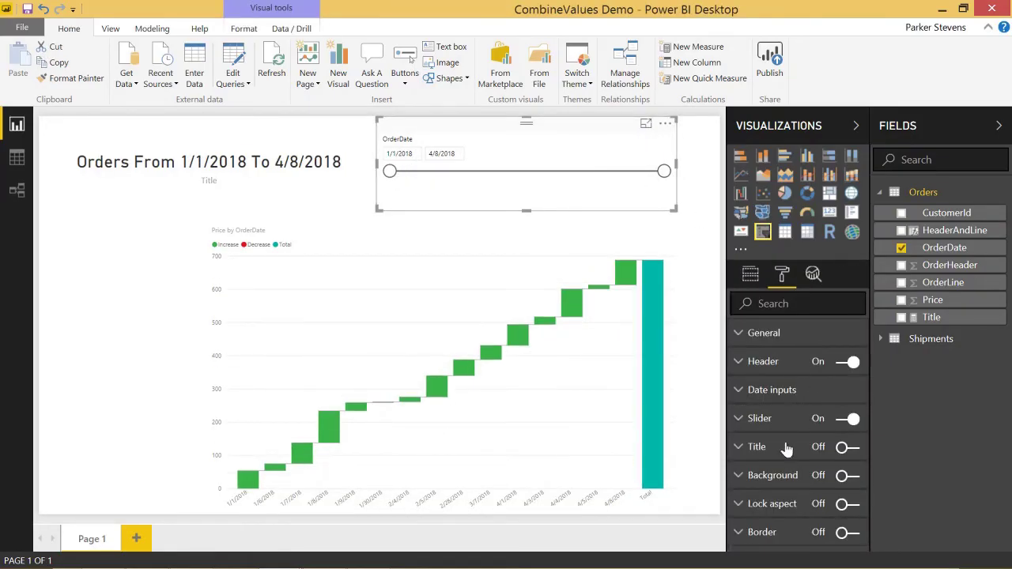
pyautogui.click(853, 422)
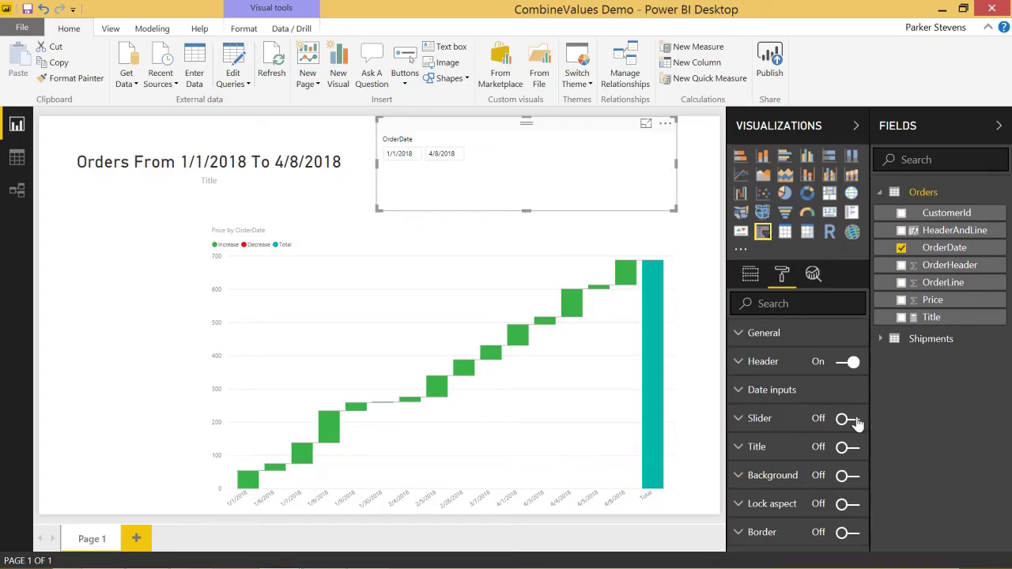
pyautogui.click(847, 419)
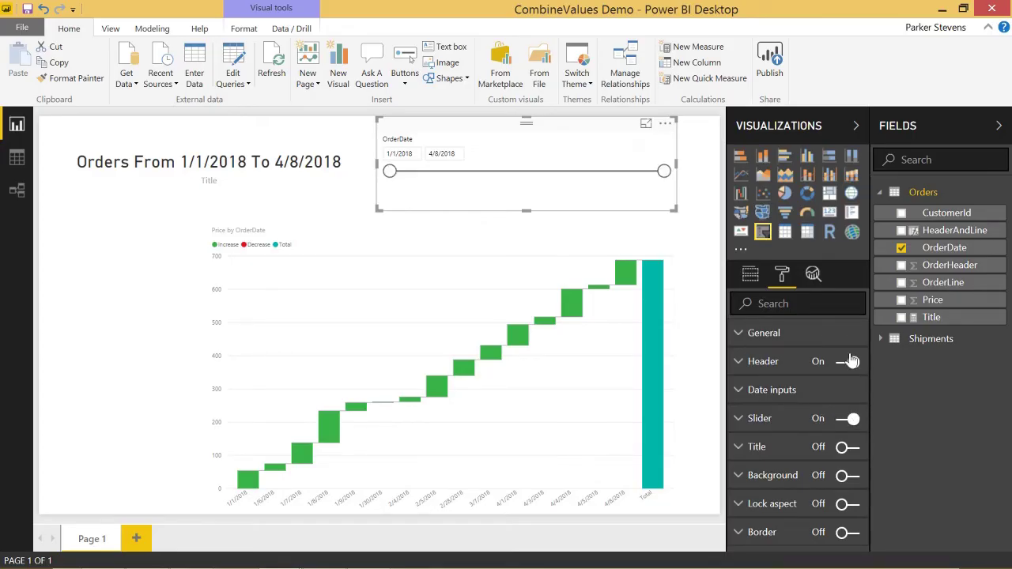
# Switch the OrderDate slicer to Before mode and move its cutoff date earlier.
pyautogui.click(669, 141)
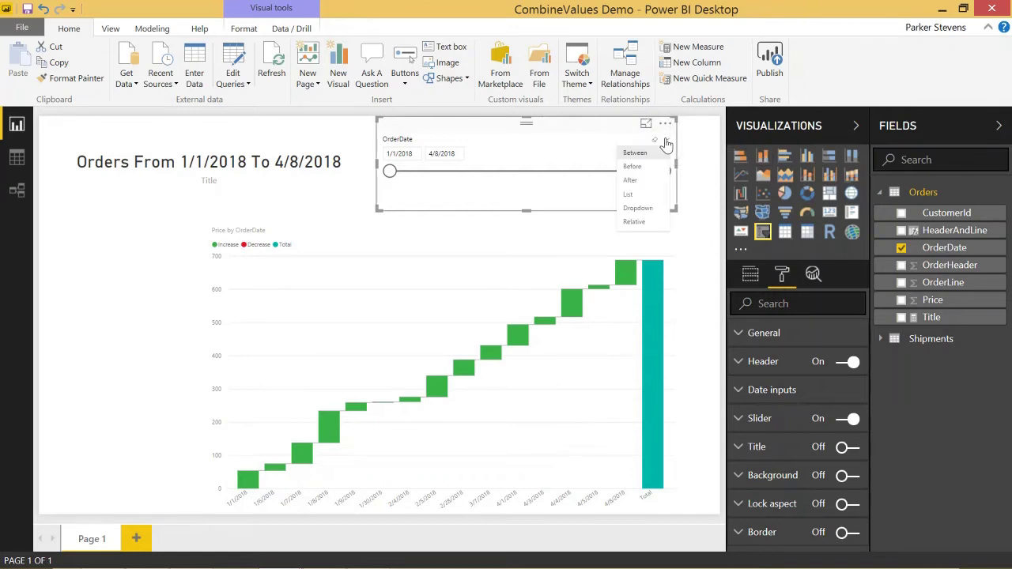
pyautogui.click(647, 166)
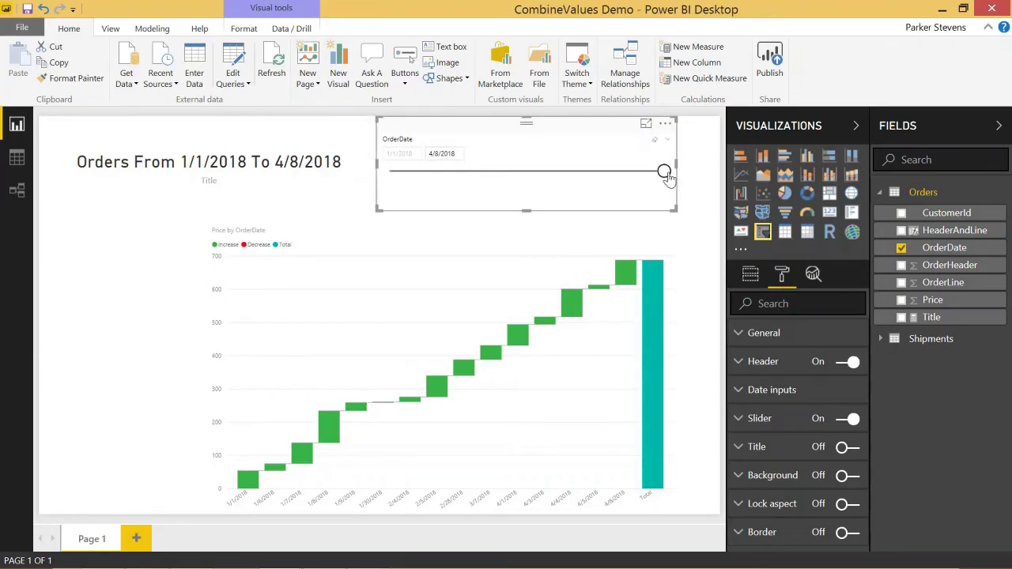
pyautogui.moveTo(664, 171); pyautogui.dragTo(514, 176)
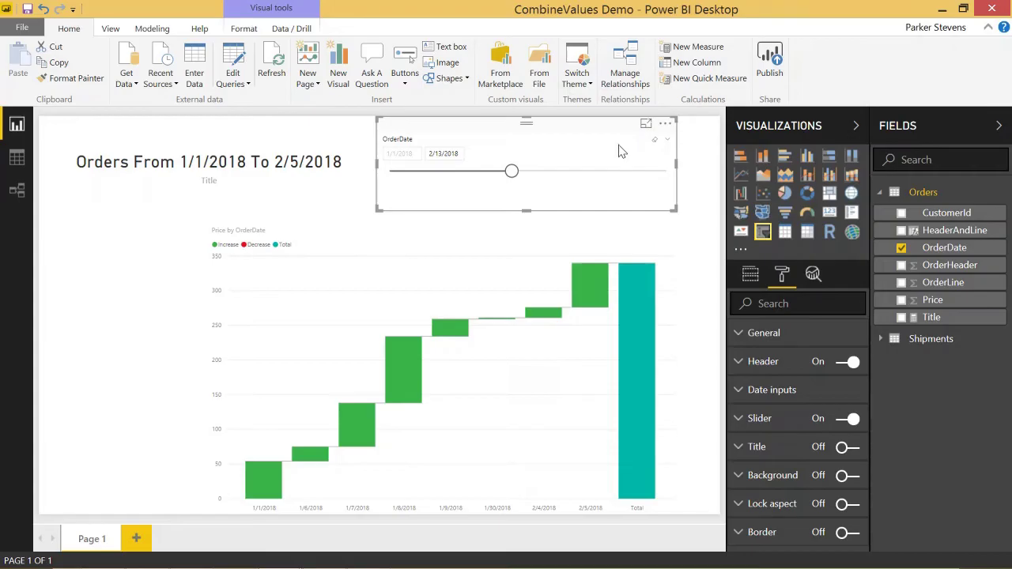
# Change the slicer to After mode with the start date at 1/23/2018.
pyautogui.click(667, 140)
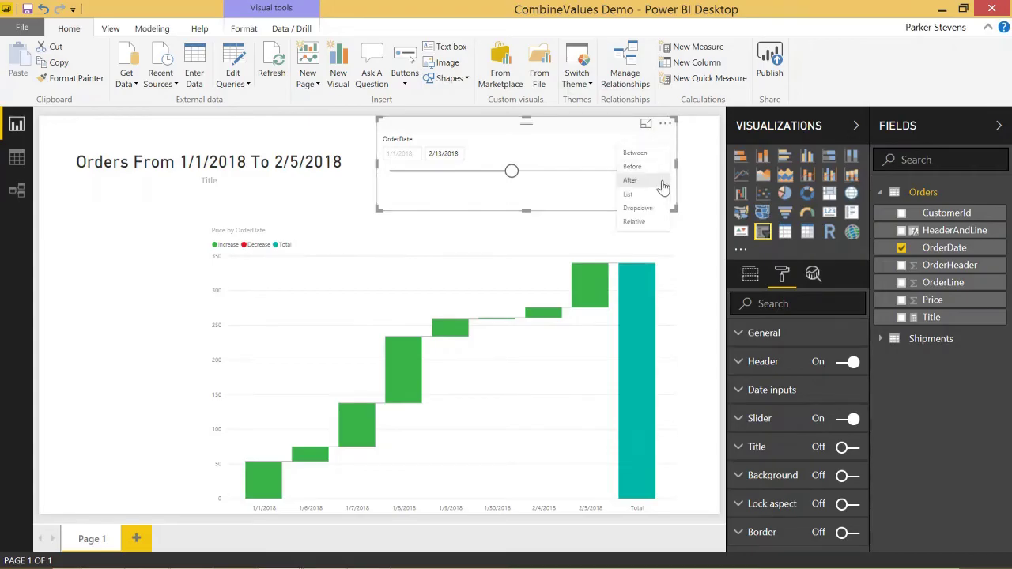
pyautogui.click(630, 181)
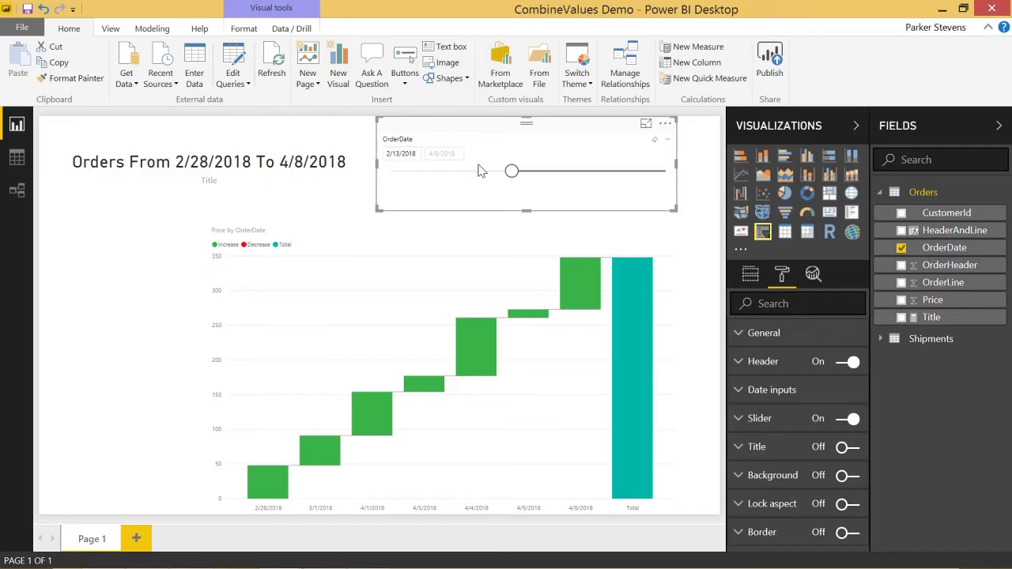
pyautogui.moveTo(508, 174); pyautogui.dragTo(453, 174)
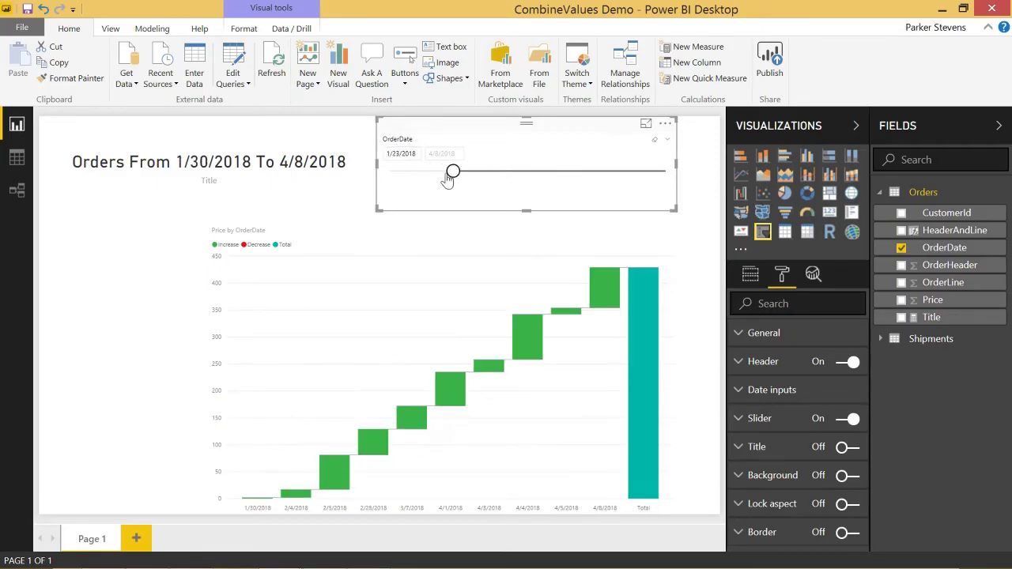
pyautogui.click(669, 140)
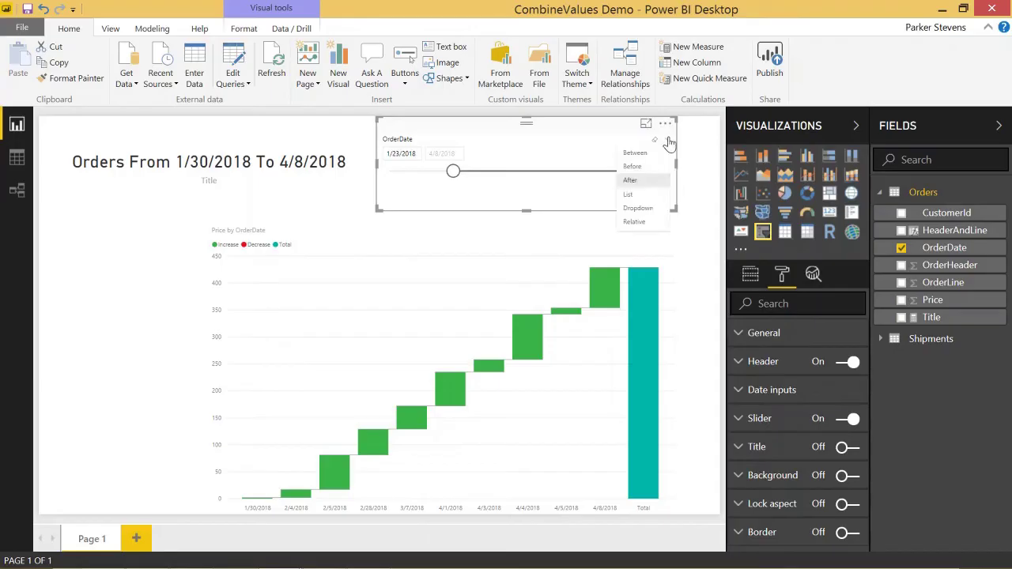
# Make the slicer a List and tick the dates 2/4/2018 and 1/8/2018.
pyautogui.click(629, 194)
pyautogui.scroll(-3, 514, 174)
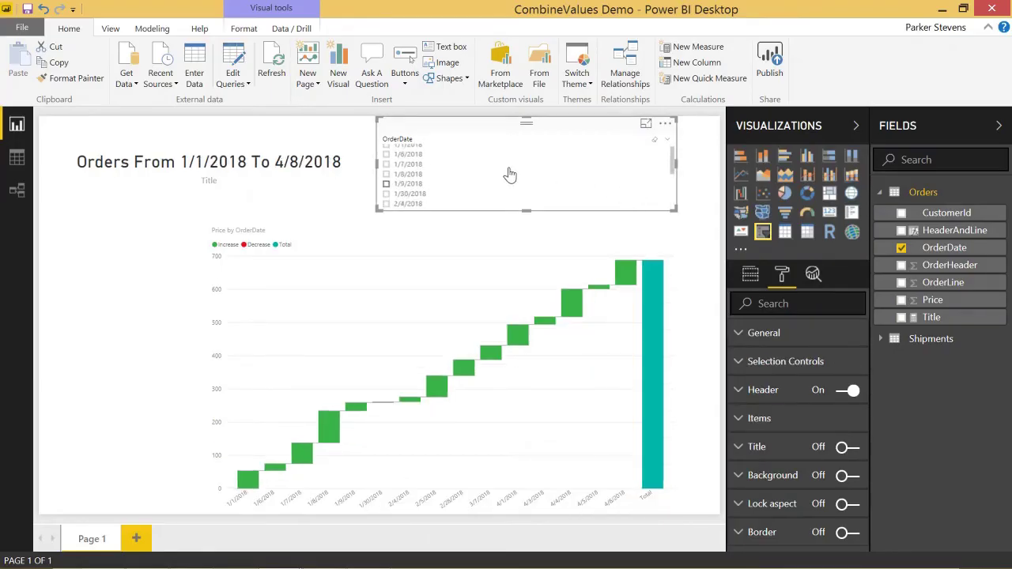
pyautogui.scroll(3, 444, 184)
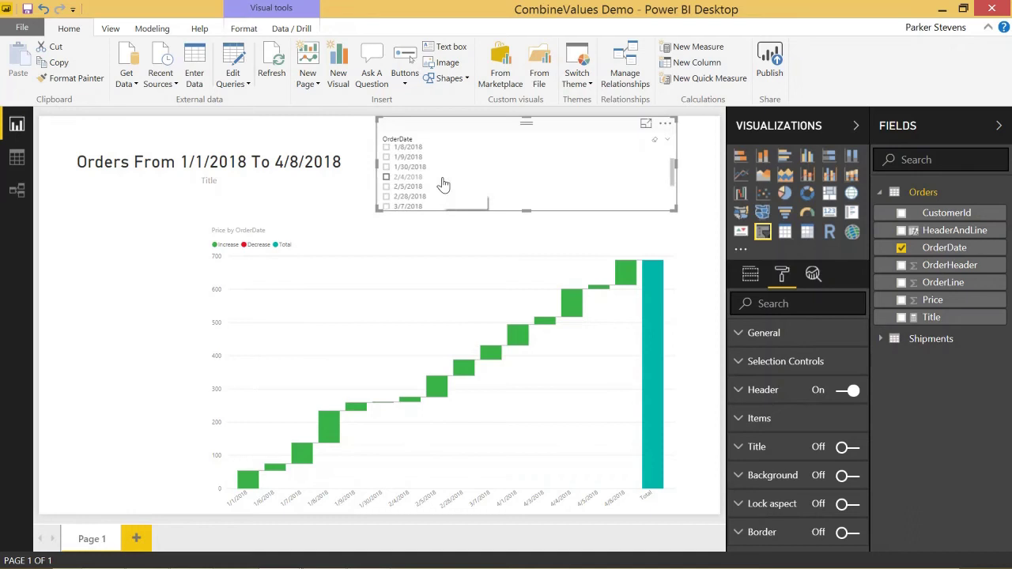
pyautogui.click(447, 179)
pyautogui.click(466, 156)
pyautogui.scroll(1, 514, 168)
pyautogui.scroll(1, 646, 175)
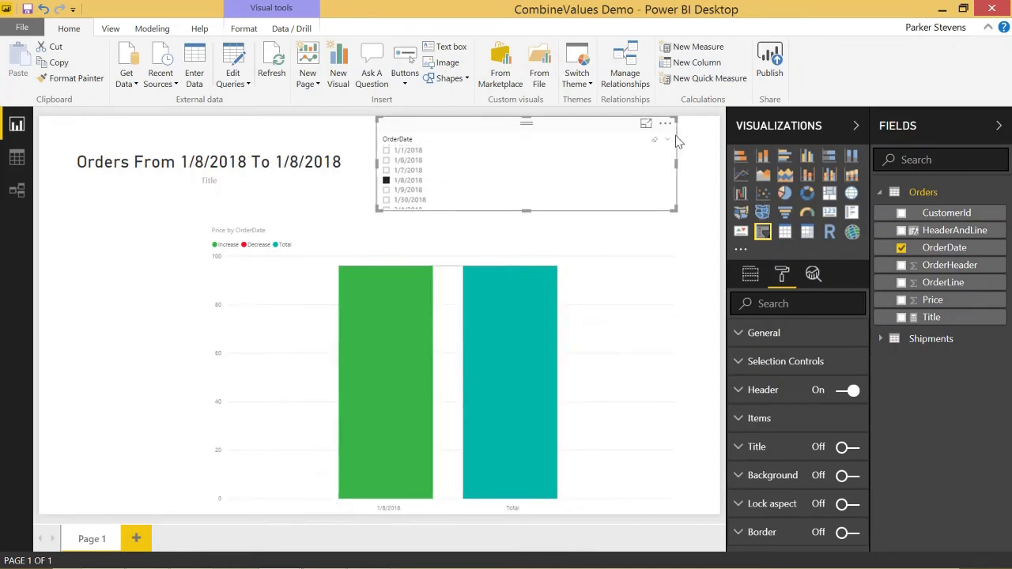
# Change the slicer to Dropdown mode and view its dates list, left at All.
pyautogui.click(668, 143)
pyautogui.click(636, 211)
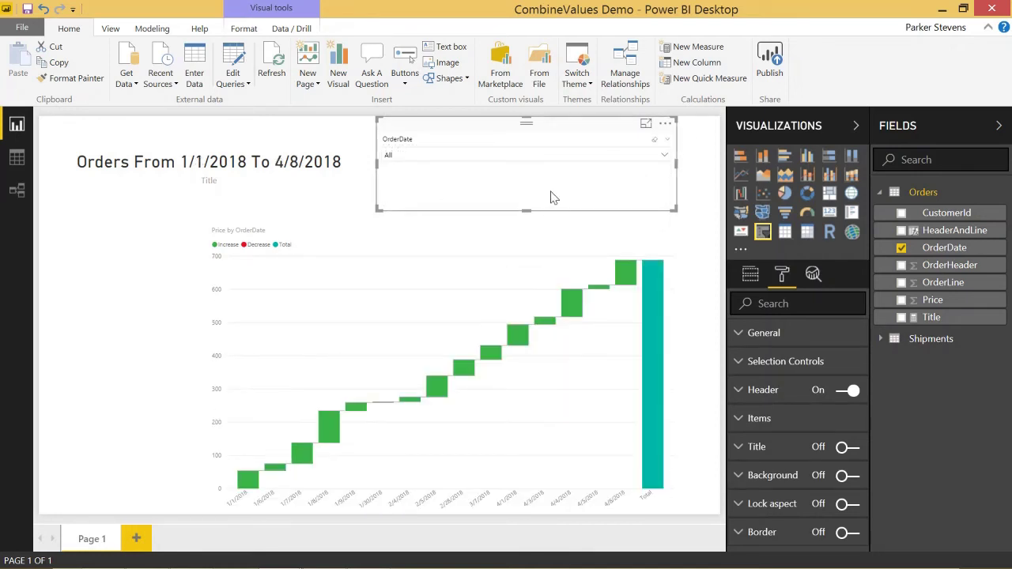
pyautogui.click(512, 158)
pyautogui.scroll(-3, 467, 204)
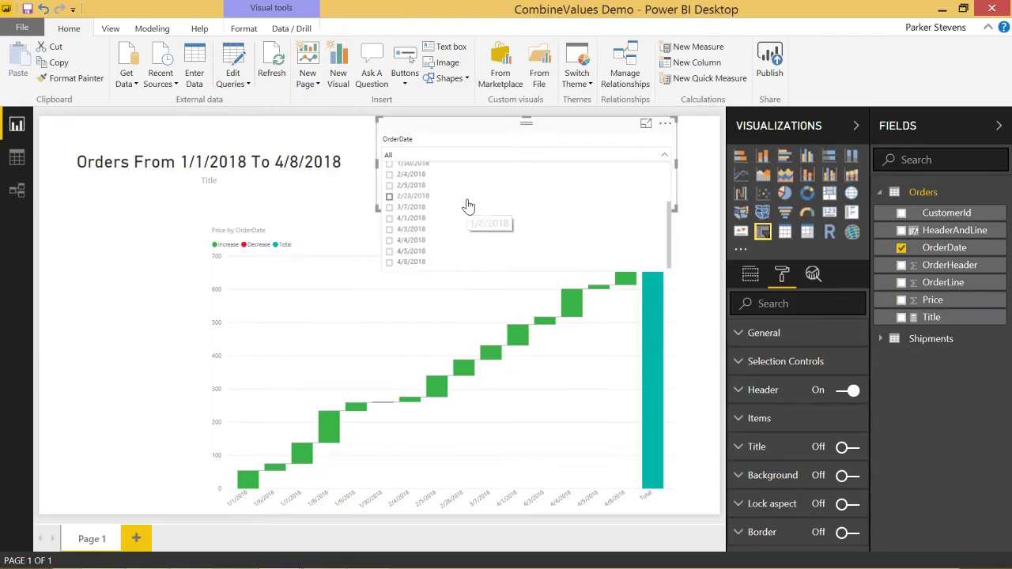
pyautogui.scroll(3, 467, 204)
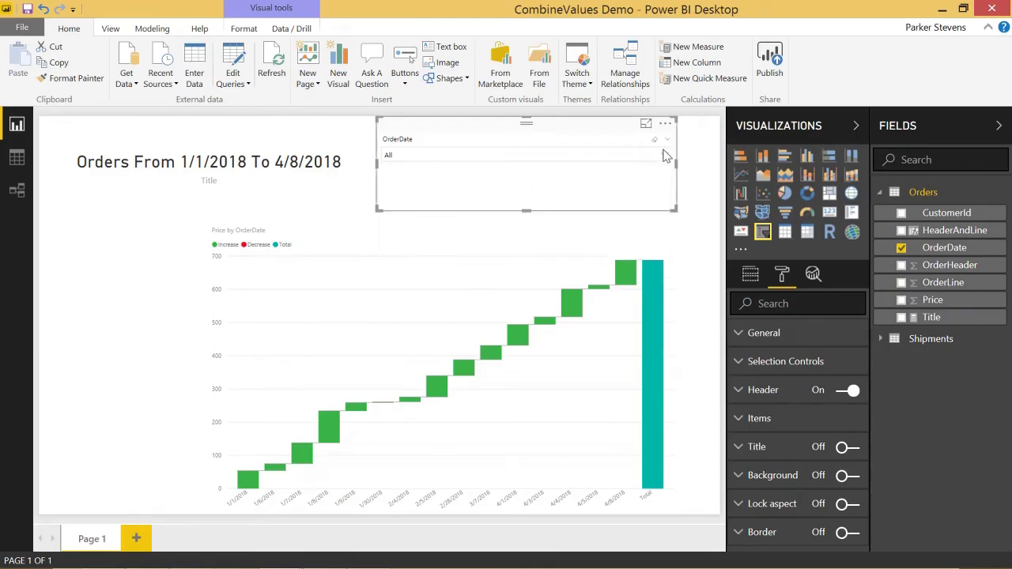
# Switch the OrderDate slicer to Relative mode, keeping the direction as Last.
pyautogui.click(664, 143)
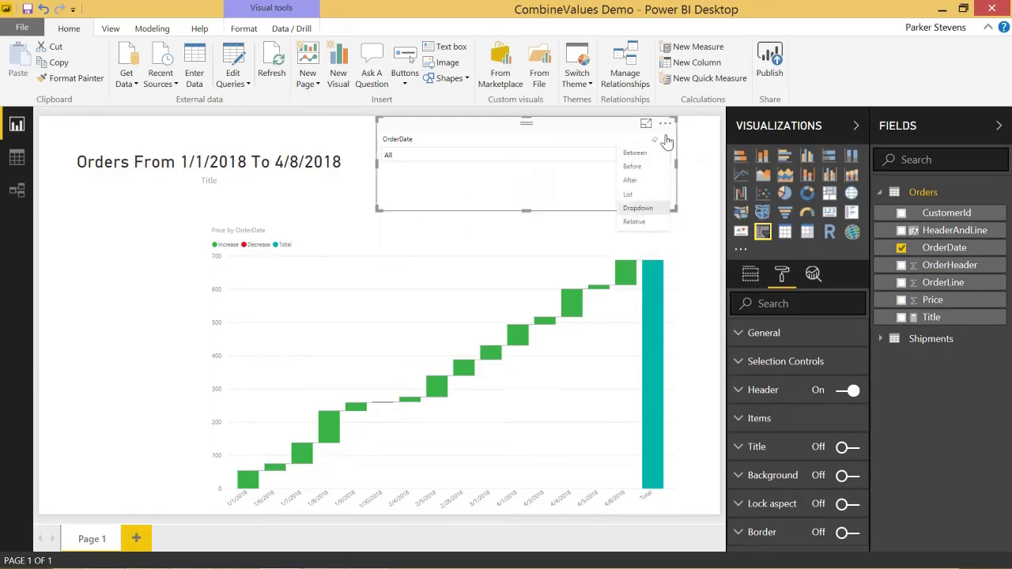
pyautogui.click(655, 220)
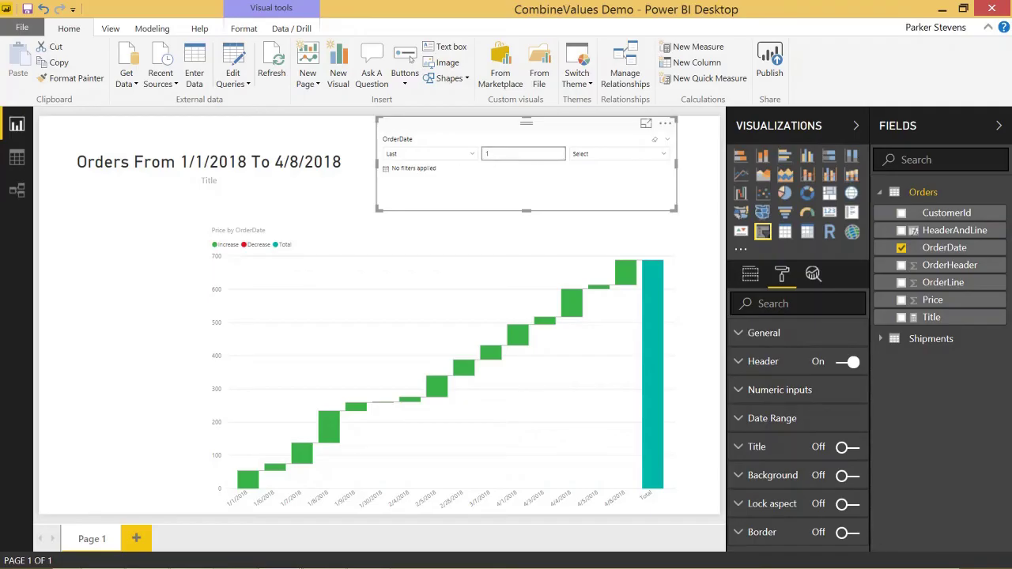
pyautogui.click(468, 154)
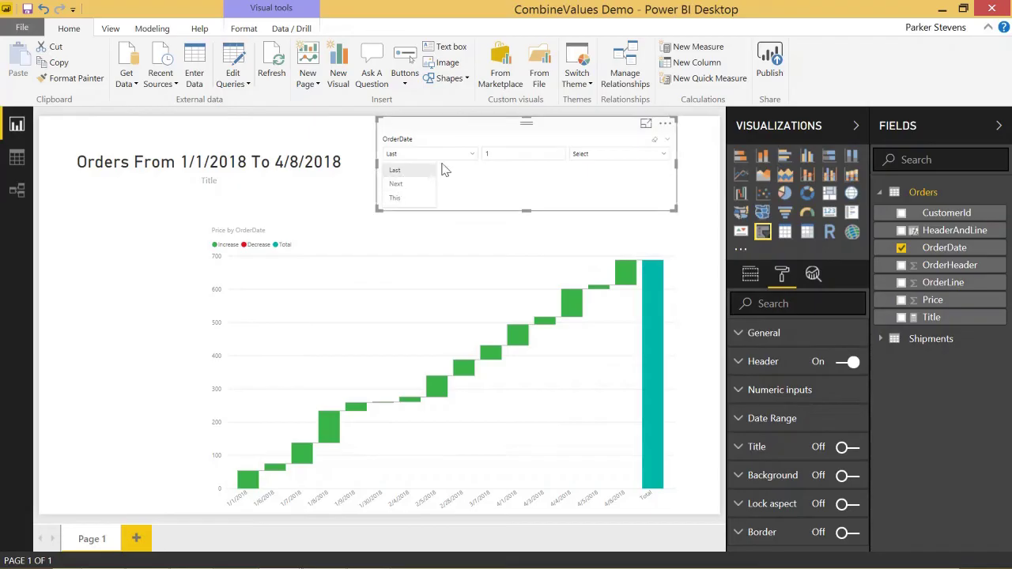
pyautogui.click(402, 170)
# Set the relative period to 3 Weeks.
pyautogui.click(599, 155)
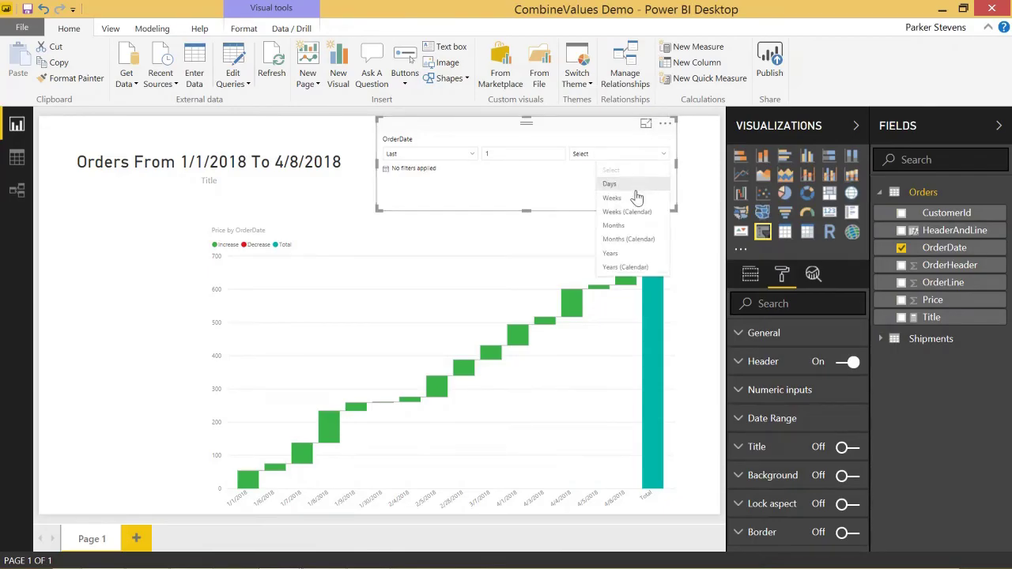
pyautogui.click(522, 153)
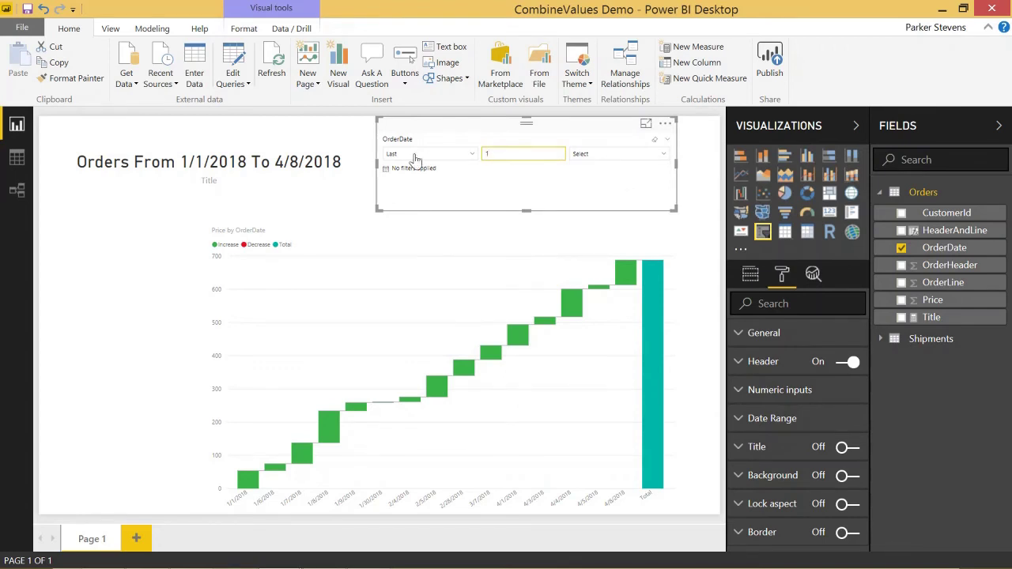
pyautogui.doubleClick(531, 154)
pyautogui.write('3')
pyautogui.click(614, 155)
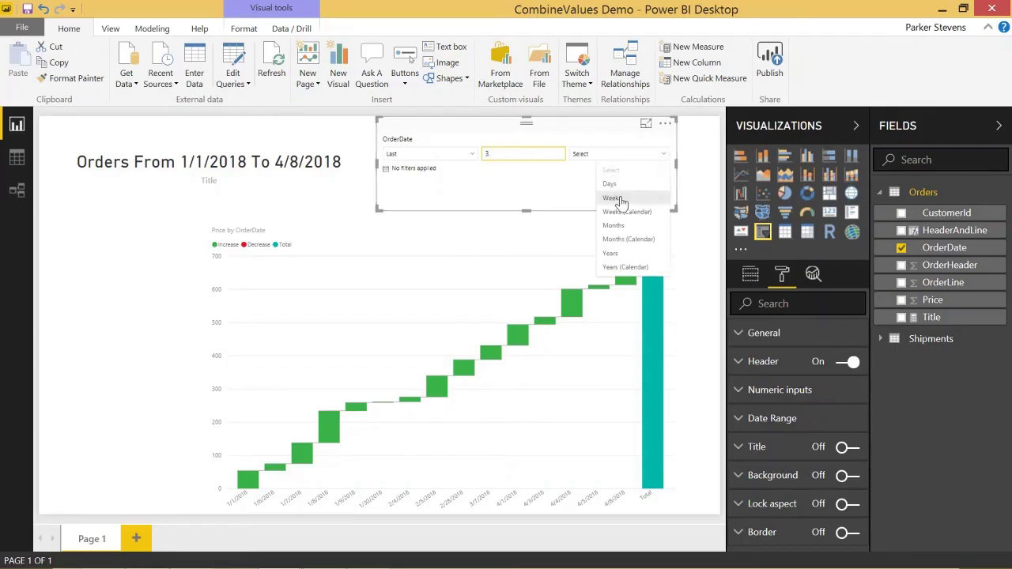
pyautogui.click(614, 198)
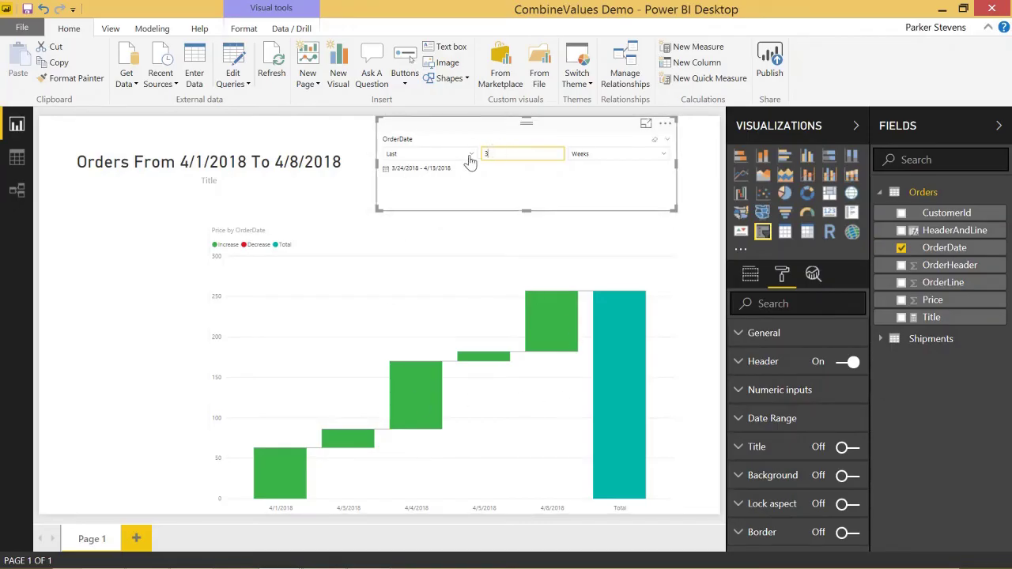
# Set the relative filter to Last 1 Years, briefly trying Months before returning to Years.
pyautogui.click(582, 156)
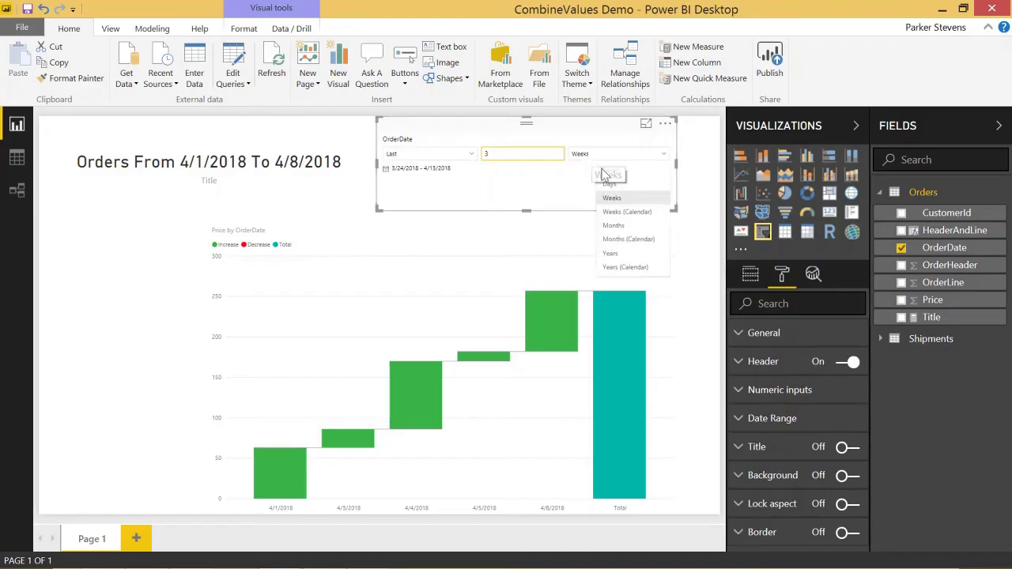
pyautogui.click(609, 253)
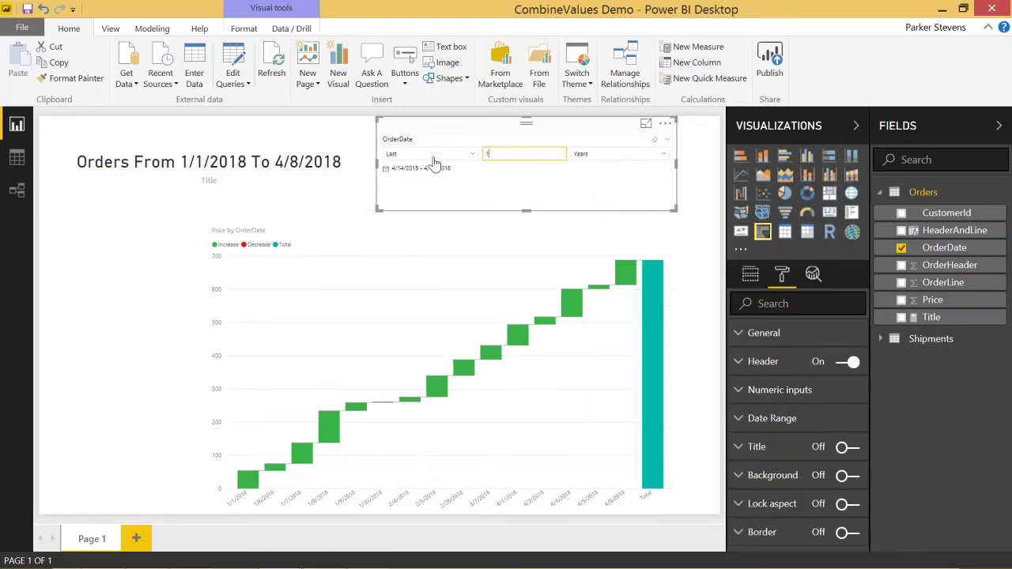
pyautogui.click(474, 181)
pyautogui.click(488, 153)
pyautogui.click(488, 184)
pyautogui.click(603, 154)
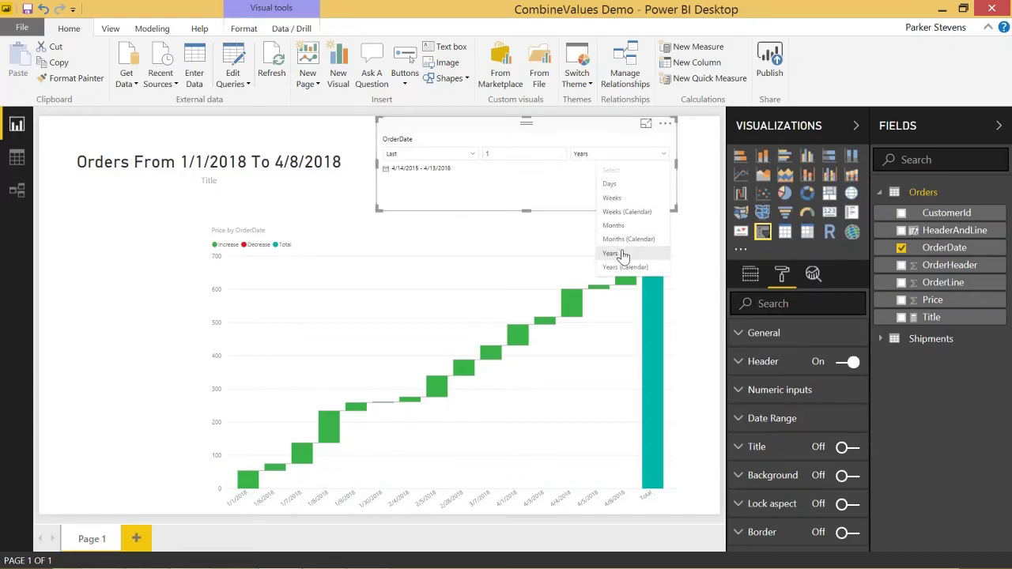
pyautogui.click(605, 255)
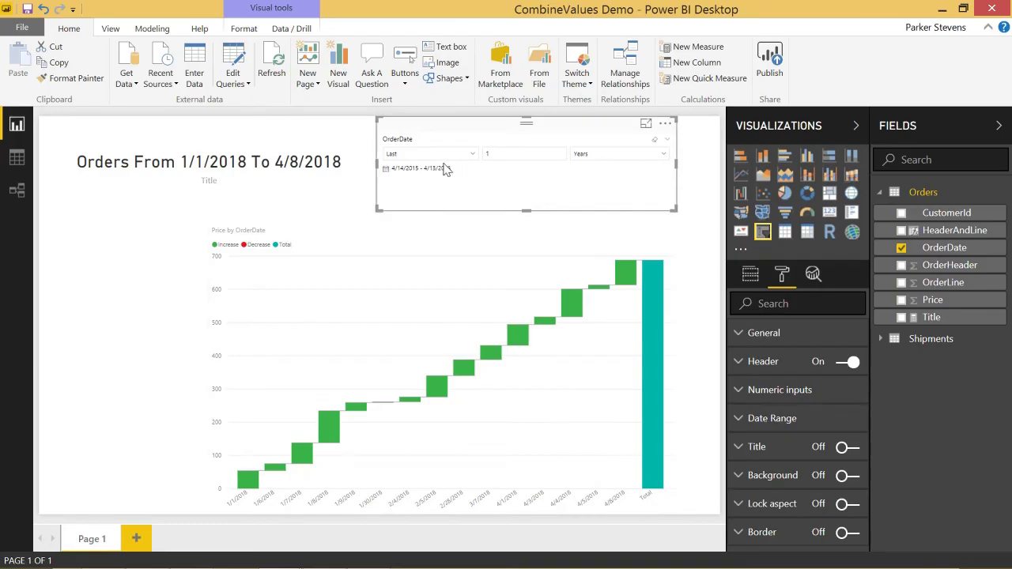
pyautogui.click(510, 153)
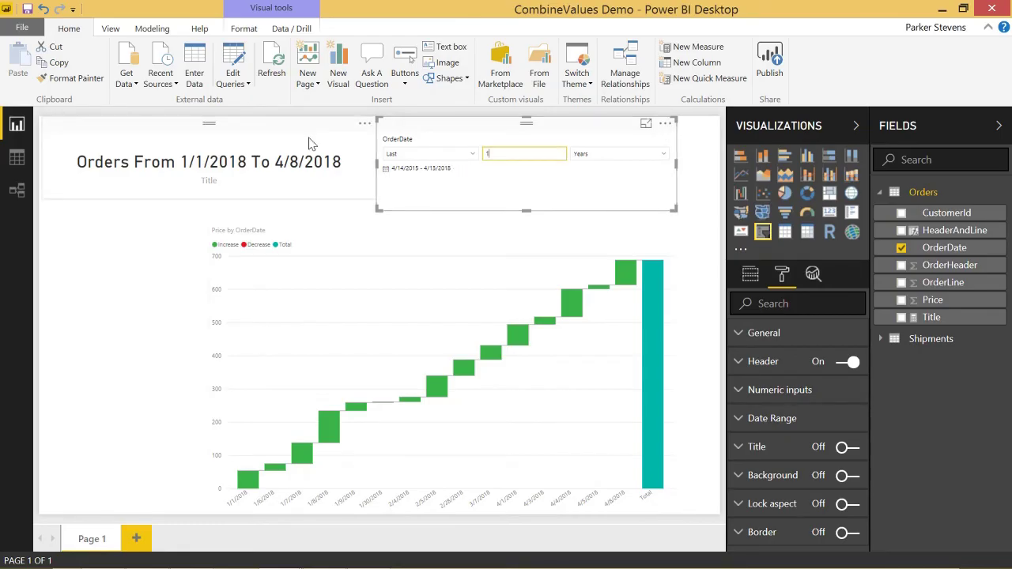
pyautogui.click(605, 153)
pyautogui.click(605, 222)
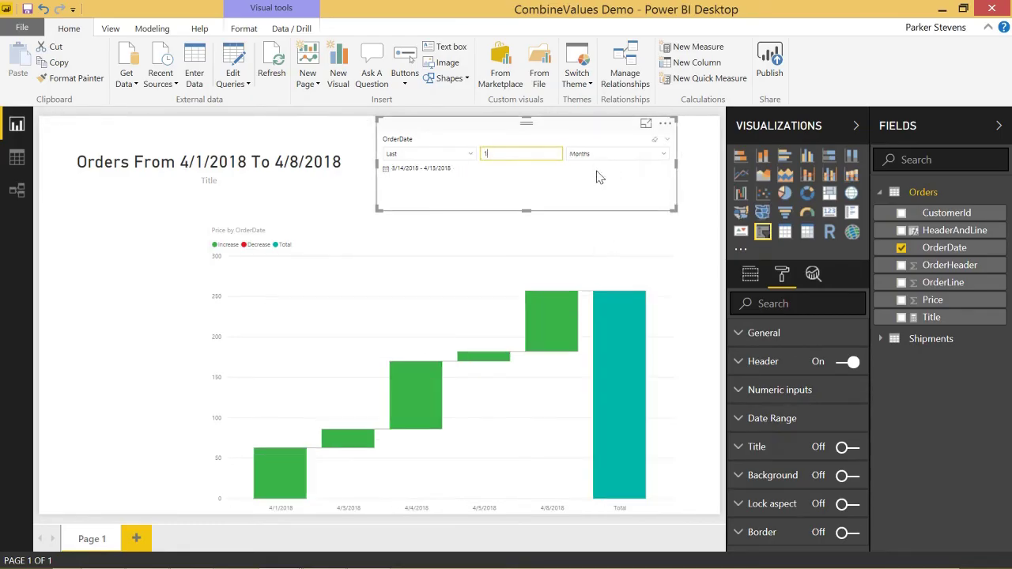
pyautogui.click(607, 153)
pyautogui.click(621, 257)
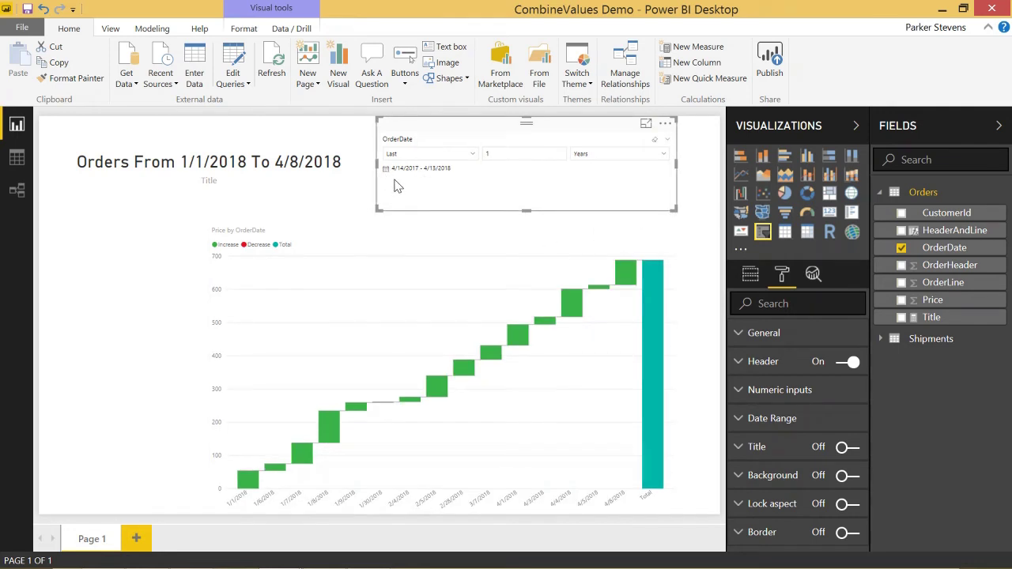
# Try Years (Calendar), then settle on Last 1 Months (Calendar) covering March 2018.
pyautogui.click(628, 160)
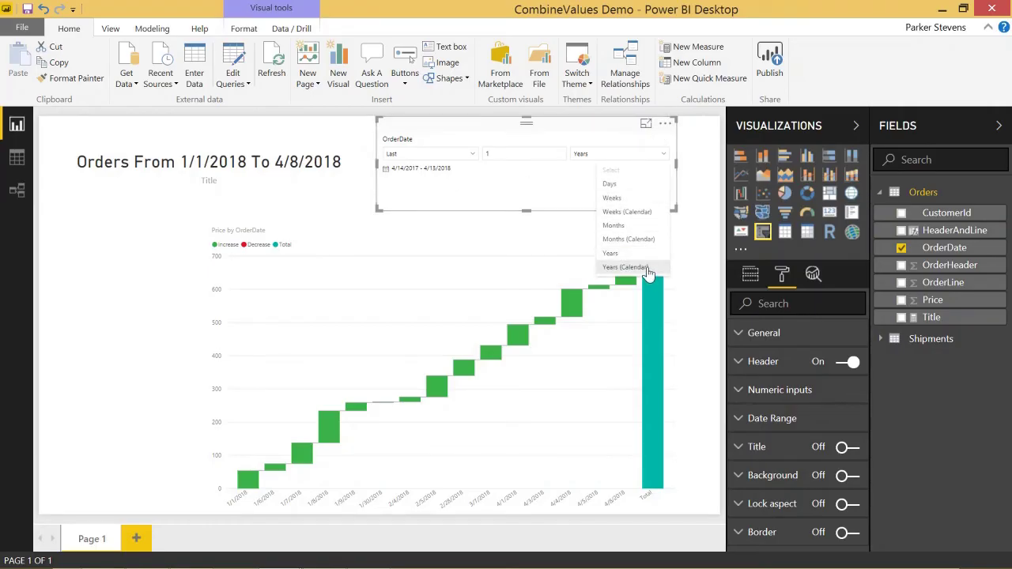
pyautogui.click(643, 267)
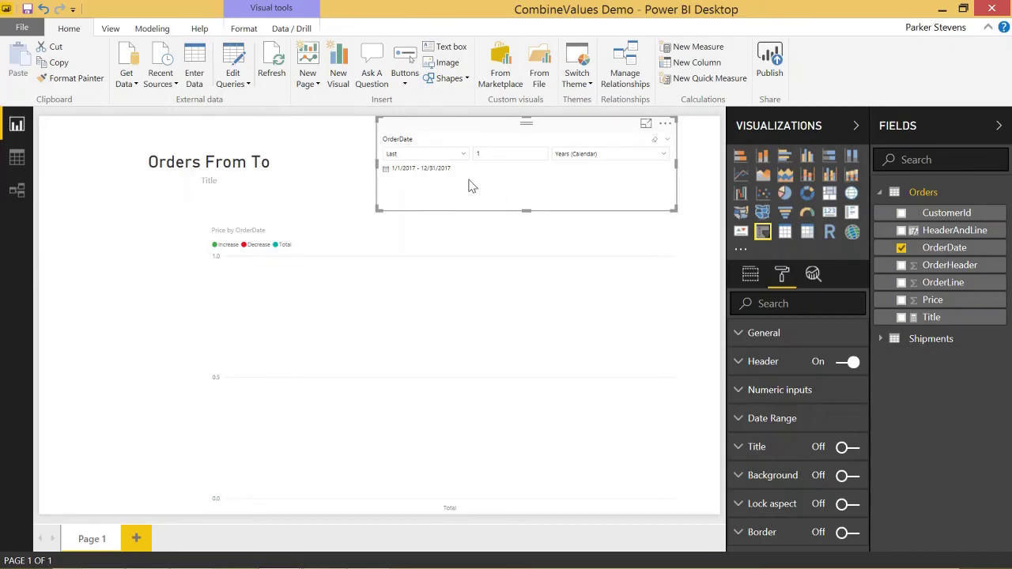
pyautogui.click(581, 154)
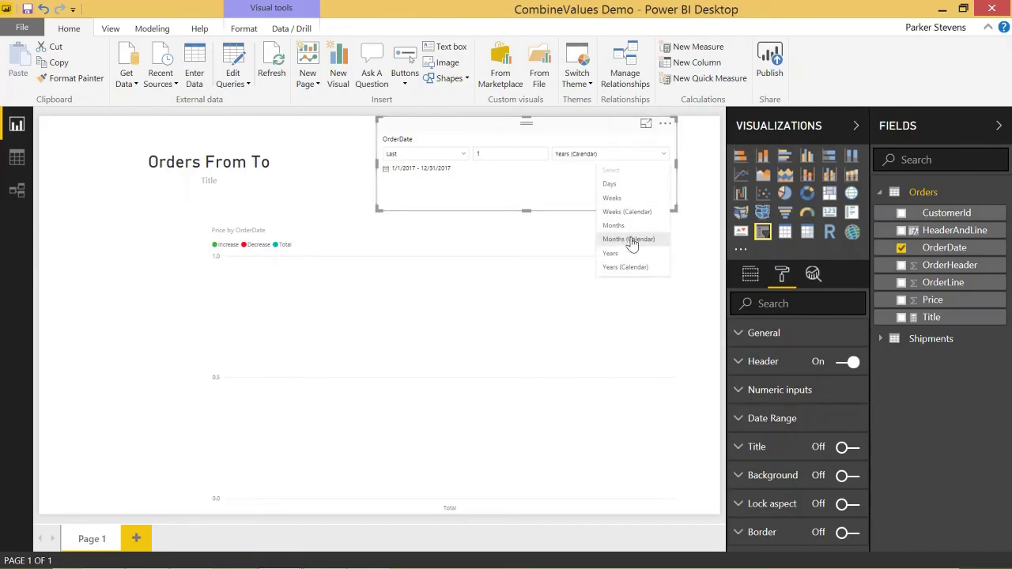
pyautogui.click(629, 239)
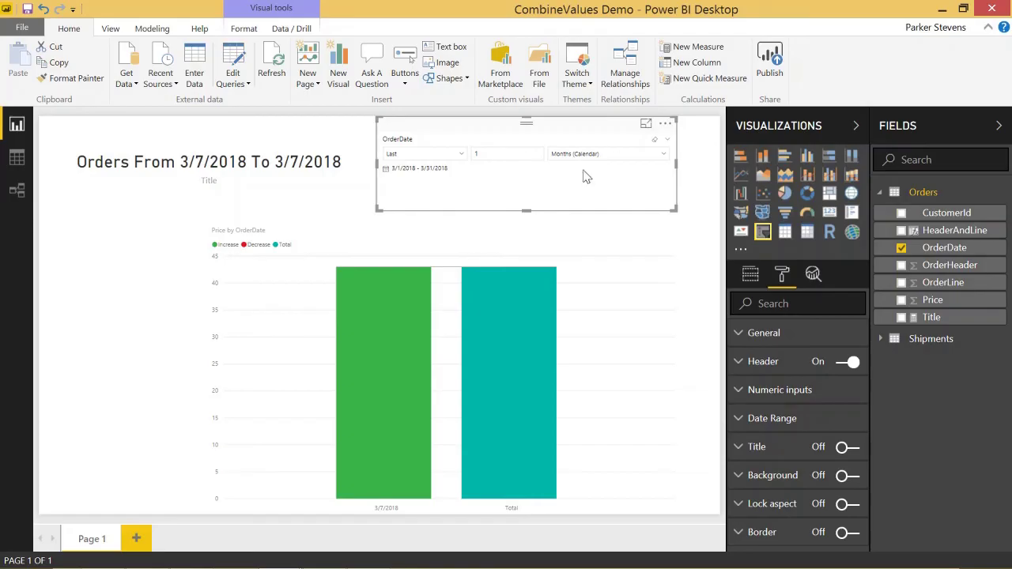
# Change the direction to Next, trying rolling Months and then Years (Calendar).
pyautogui.click(442, 154)
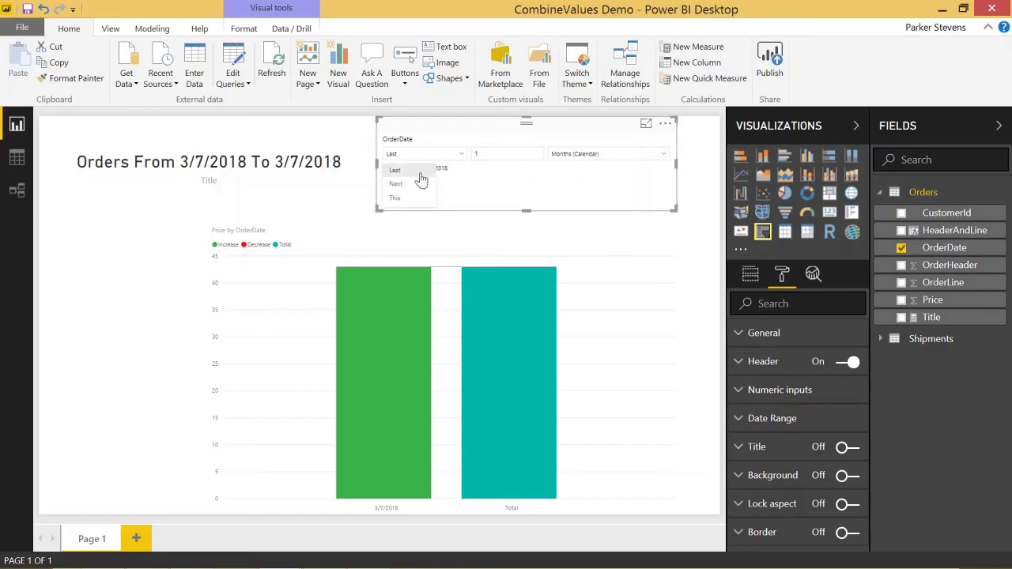
pyautogui.click(418, 184)
pyautogui.click(601, 156)
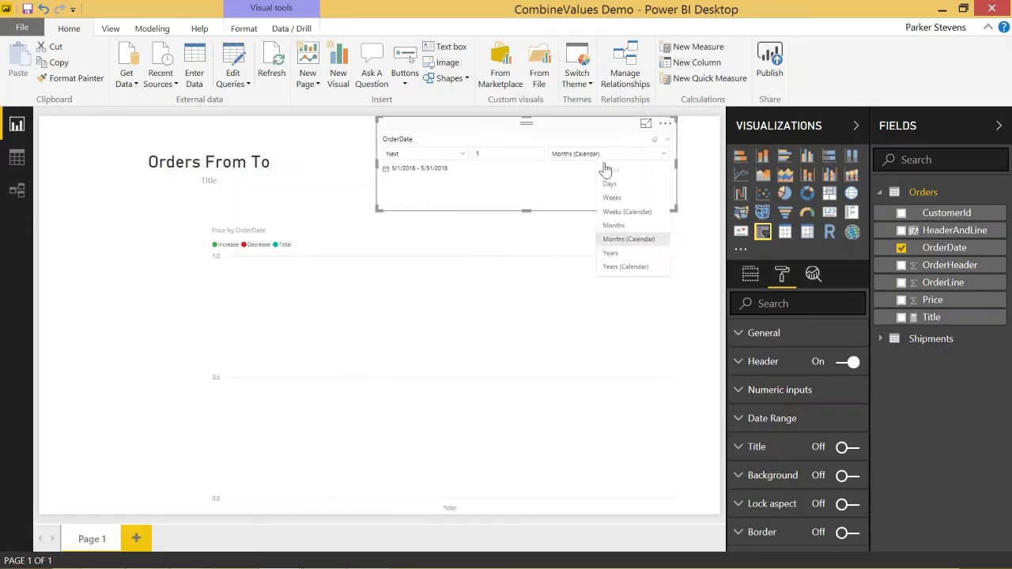
pyautogui.click(613, 225)
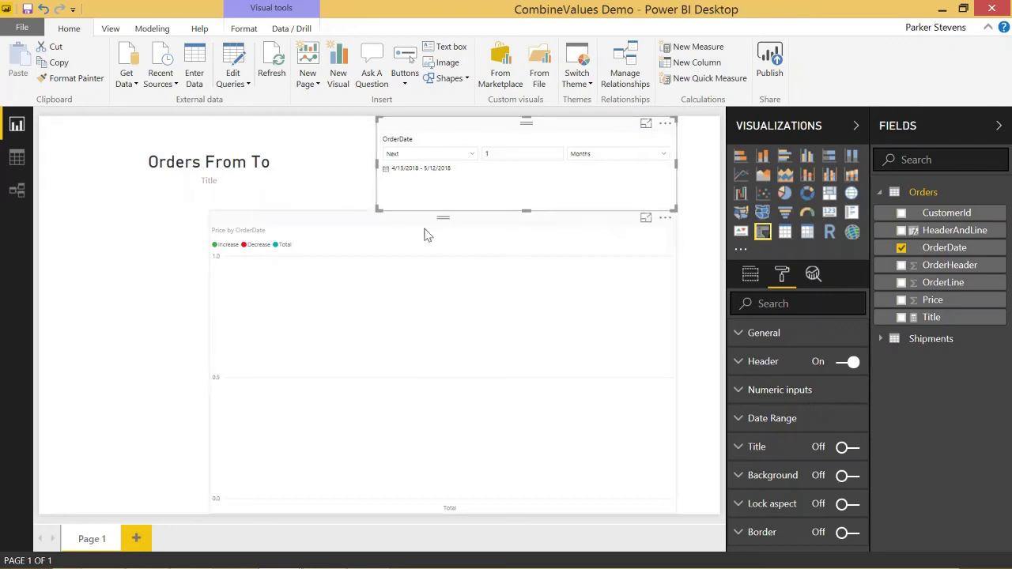
pyautogui.click(597, 155)
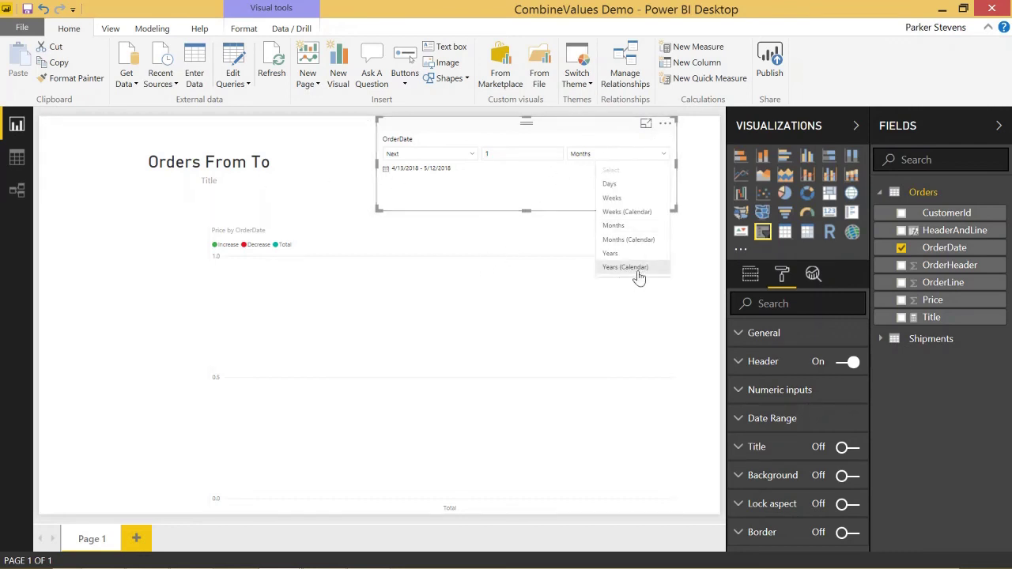
pyautogui.click(624, 268)
# Set the filter to This Weeks, covering 4/8/2018 to 4/14/2018.
pyautogui.click(442, 154)
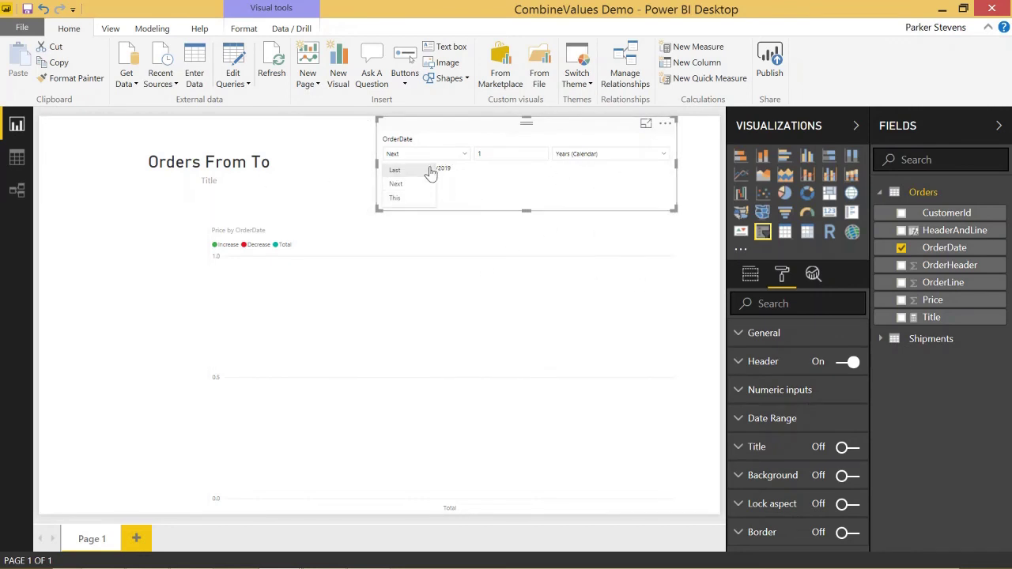
pyautogui.click(395, 198)
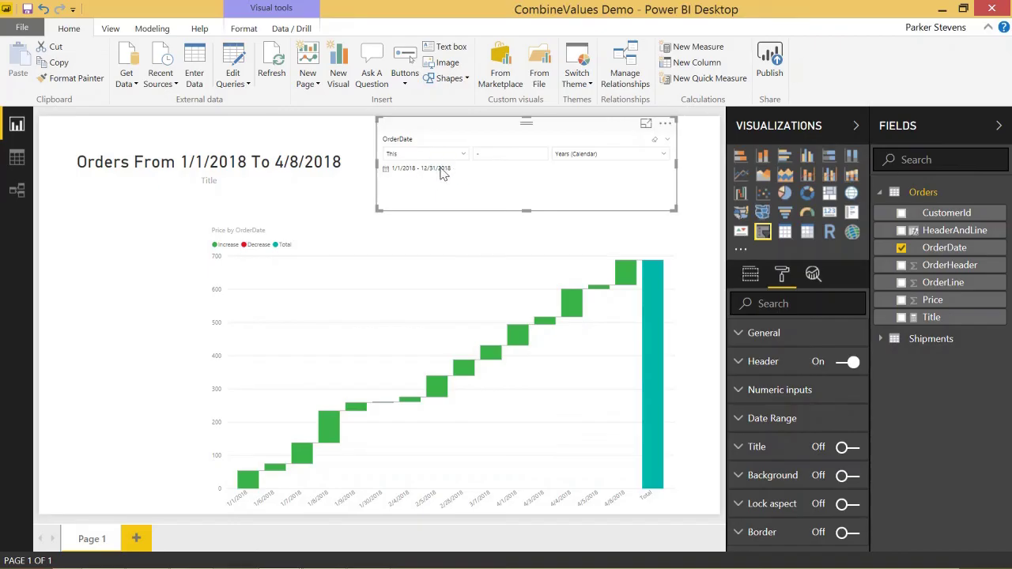
pyautogui.click(581, 154)
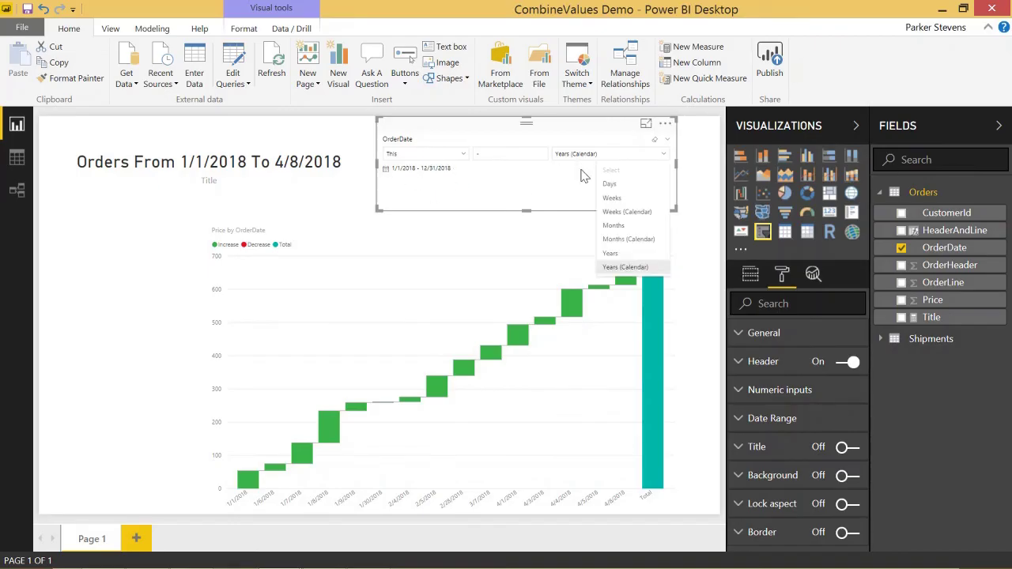
pyautogui.click(610, 198)
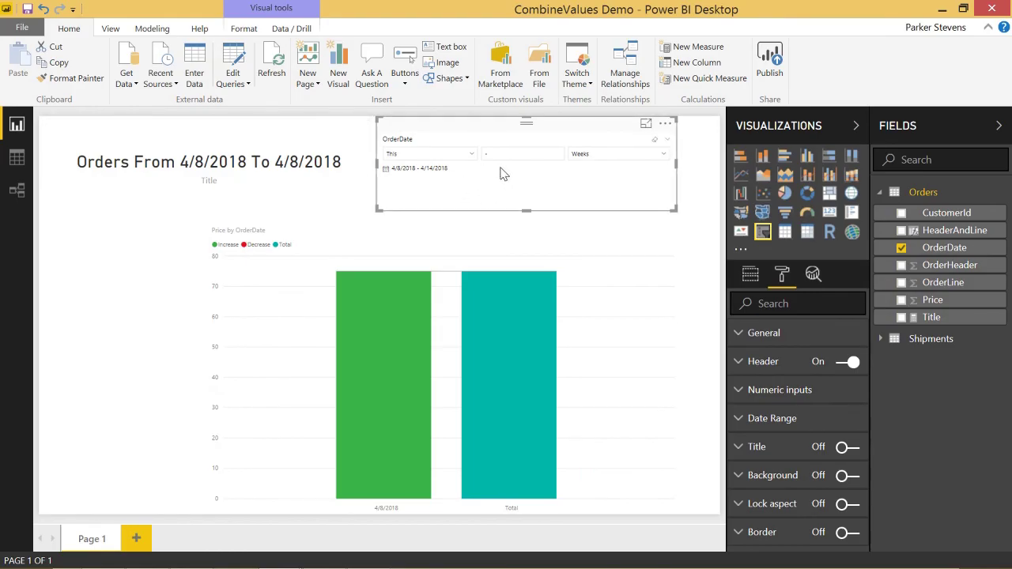